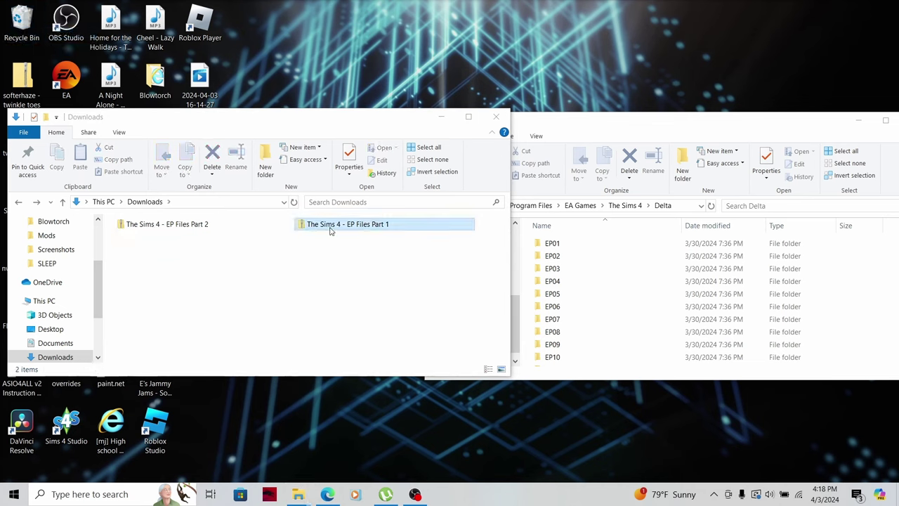
Extract the 'The Sims 4 - EP Files Part 1' archive into Downloads and recycle its zip
mouse_move(385, 258)
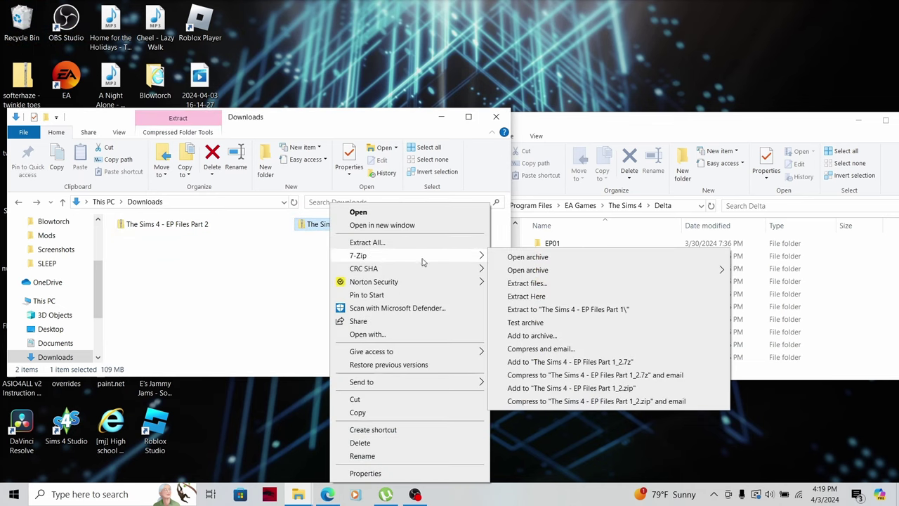
click(516, 297)
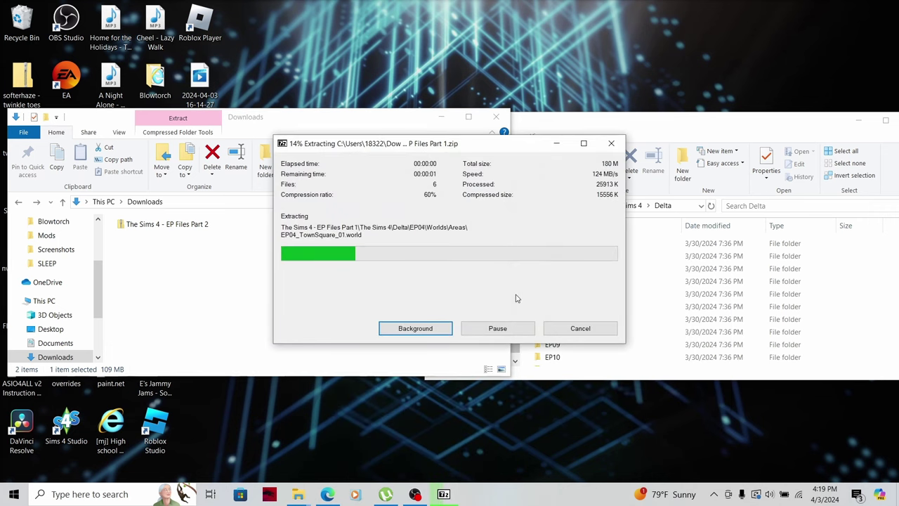
drag(323, 229, 22, 33)
click(36, 46)
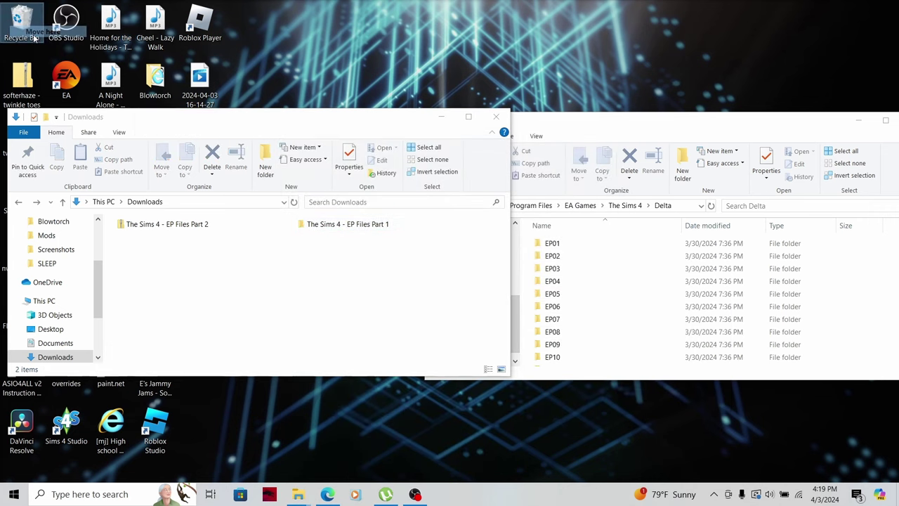
Open Part 1 > The Sims 4 > Delta and select all eight EP folders
double_click(309, 225)
double_click(220, 242)
double_click(196, 241)
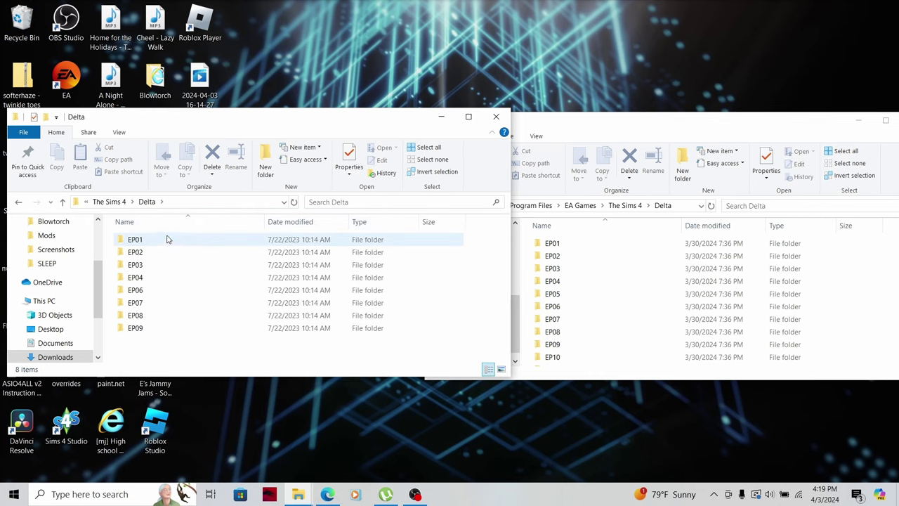
drag(110, 237, 271, 278)
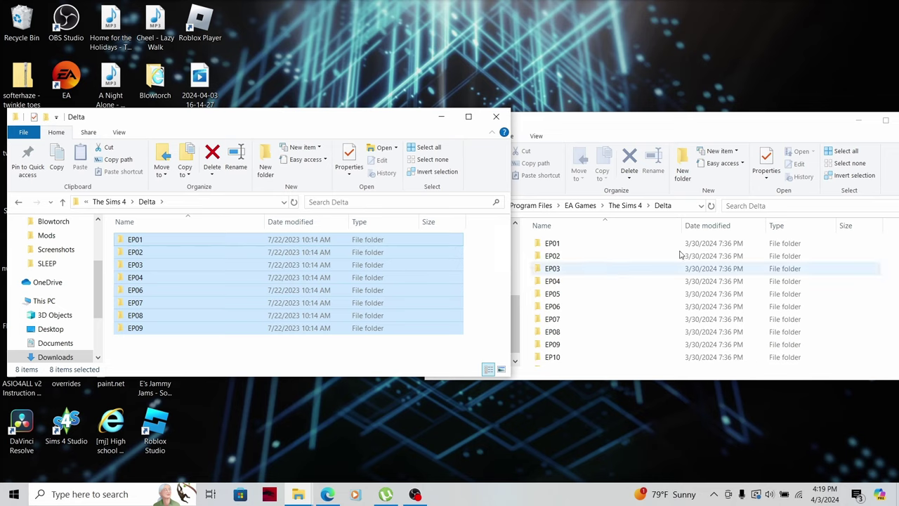
Bring the game's Delta folder window forward, scroll it, and shift it slightly left
click(717, 135)
scroll(720, 266, down, 3)
scroll(720, 266, down, 15)
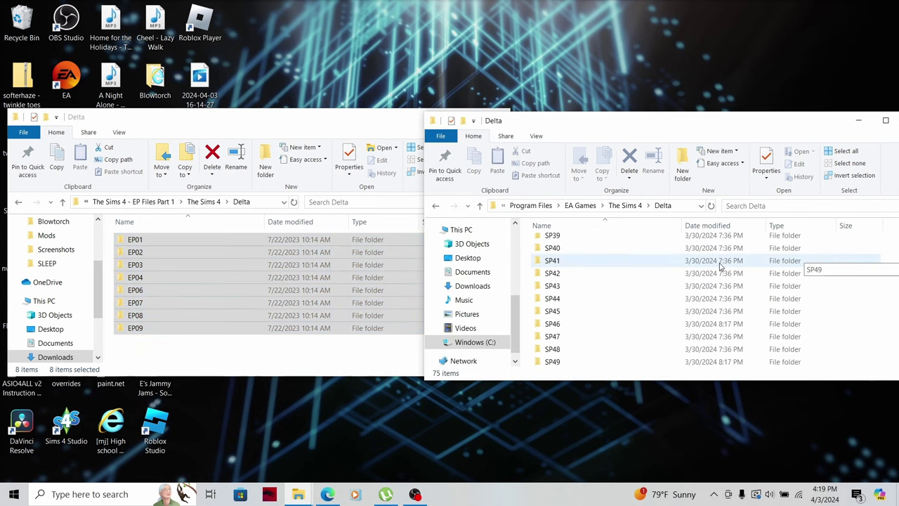
drag(791, 129, 744, 131)
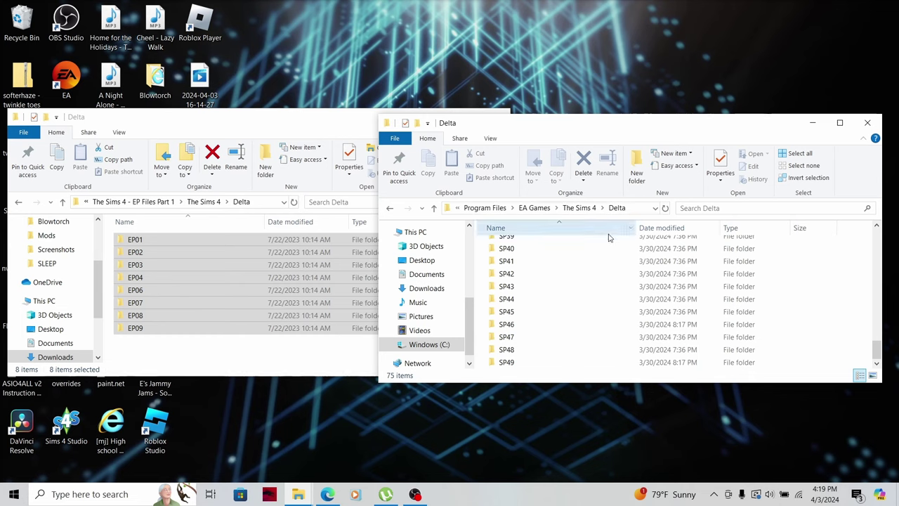
Go back up to Downloads and drag the extracted Part 1 folder onto the Recycle Bin
click(17, 202)
click(17, 202)
click(18, 203)
drag(345, 226, 19, 26)
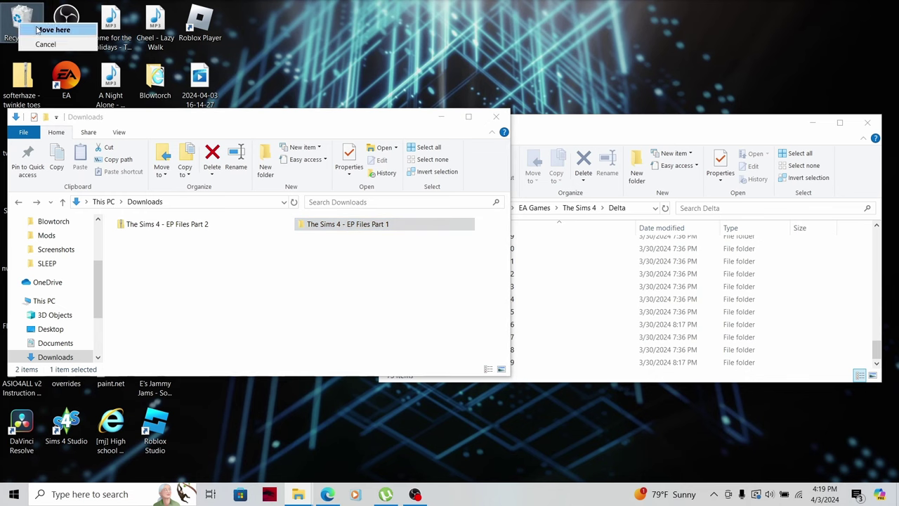
Confirm recycling Part 1, extract the Part 2 archive into Downloads, and recycle its zip
click(40, 30)
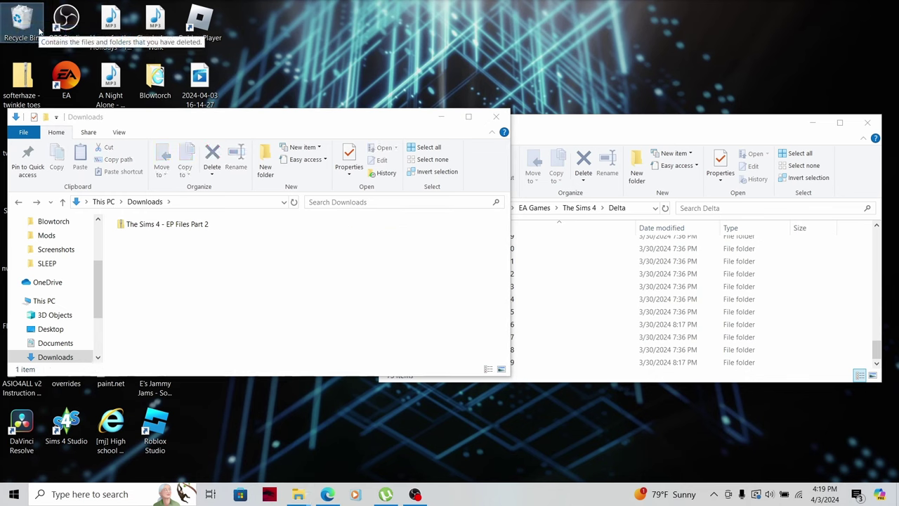
right_click(160, 232)
mouse_move(214, 258)
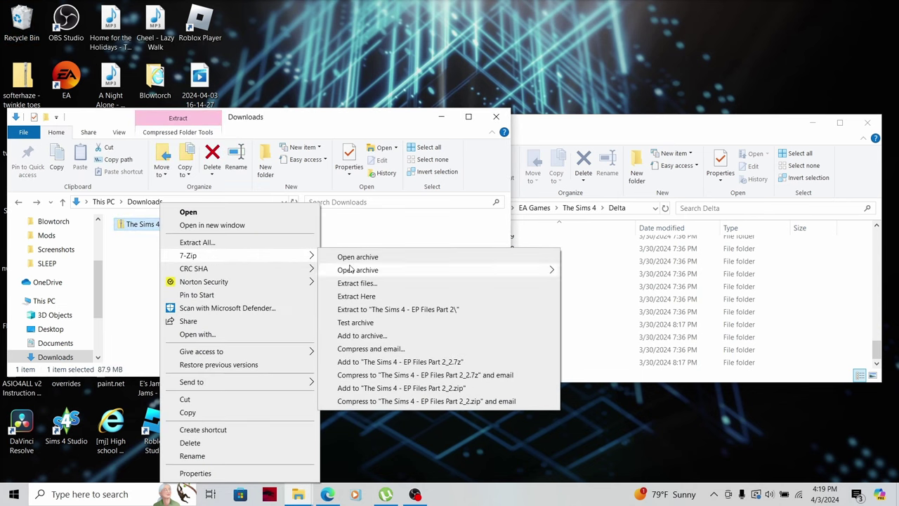
click(379, 299)
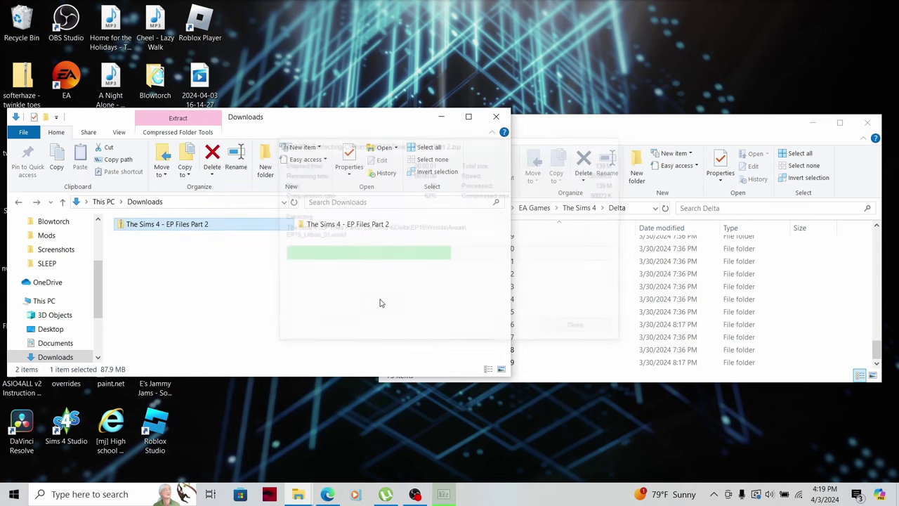
drag(137, 236, 22, 25)
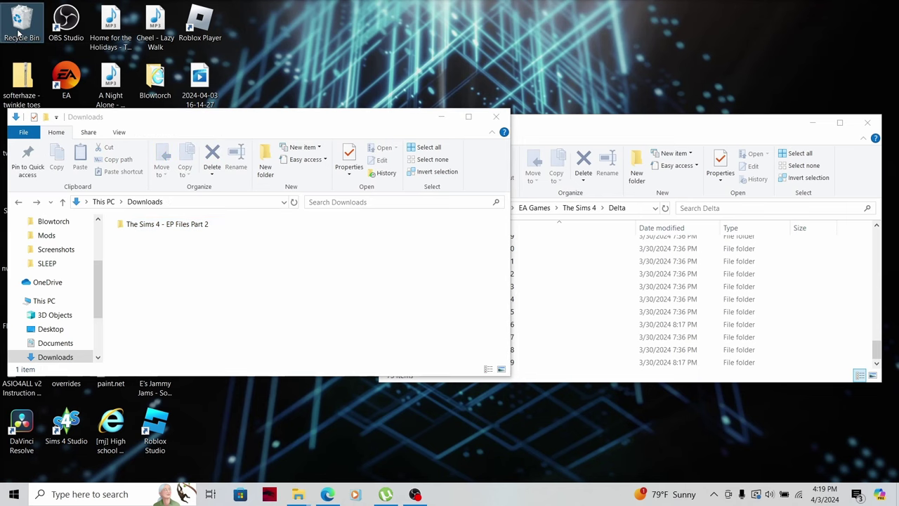
Open Part 2 > The Sims 4 > Delta and select the six EP10–EP15 folders
double_click(167, 225)
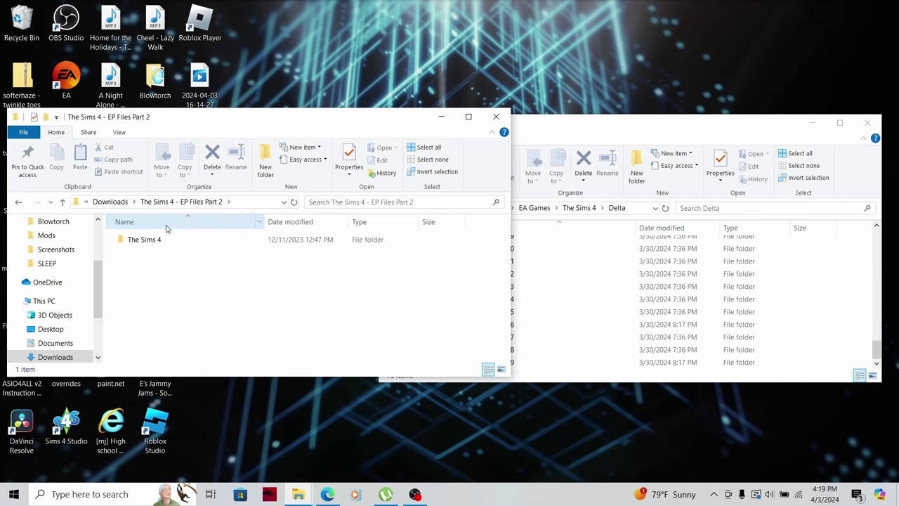
click(169, 242)
double_click(169, 242)
double_click(169, 243)
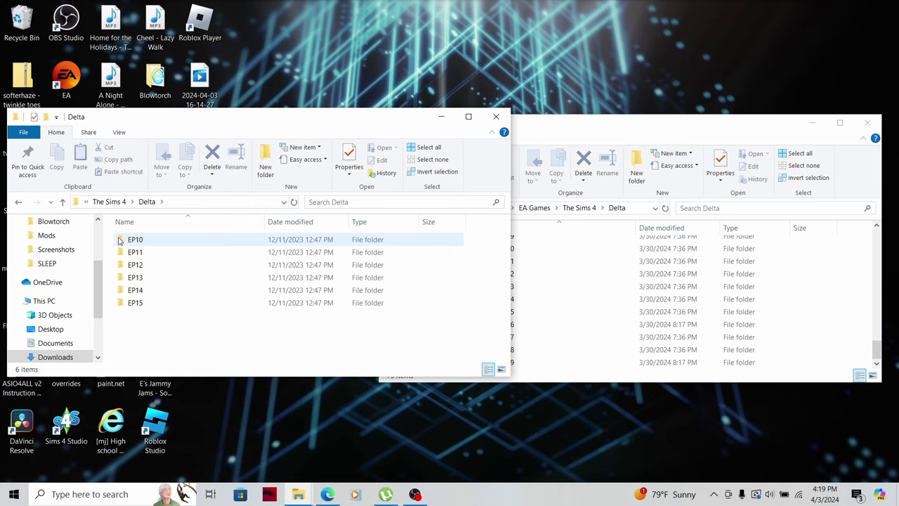
drag(109, 239, 225, 342)
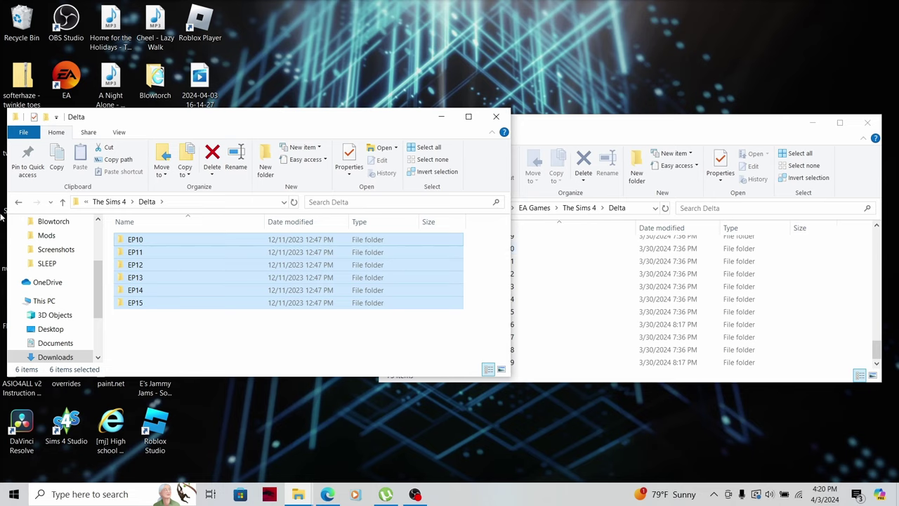
Go back up to Downloads and drag the extracted Part 2 folder onto the Recycle Bin
click(19, 204)
click(19, 203)
click(19, 204)
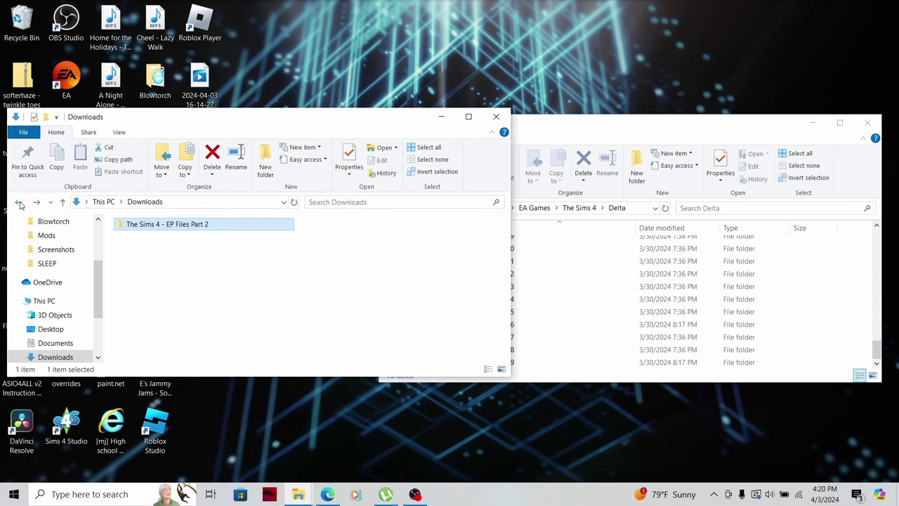
drag(221, 227, 11, 30)
Close the emptied Downloads window and go back from Delta to The Sims 4 folder
click(496, 117)
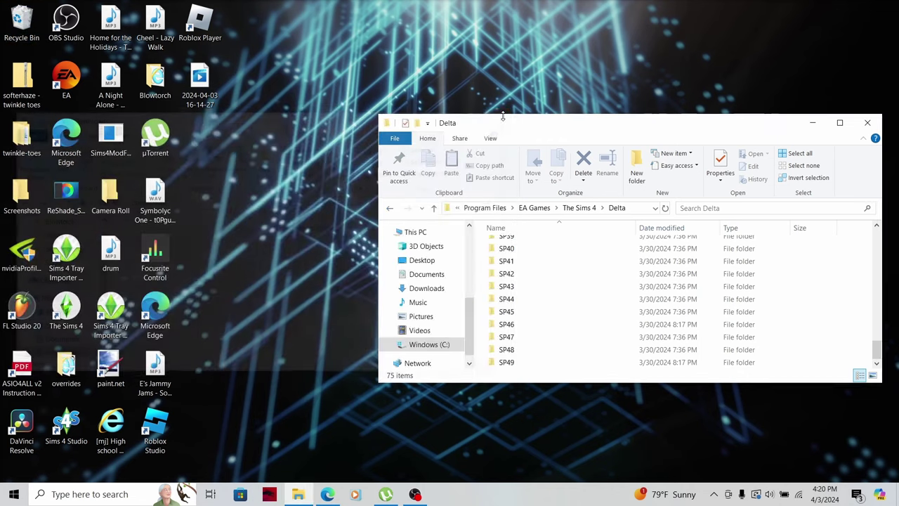
click(389, 210)
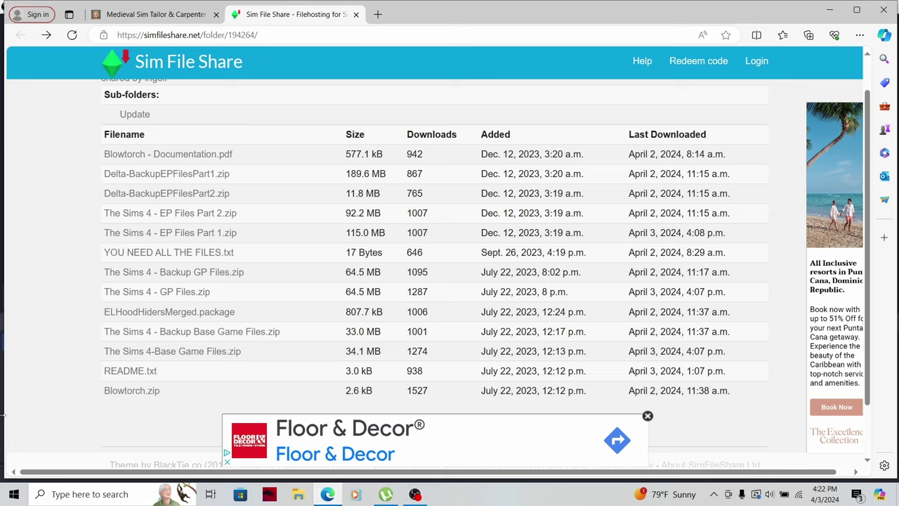
Open the ELHoodHidersMerged.package download page on Sim File Share
click(211, 314)
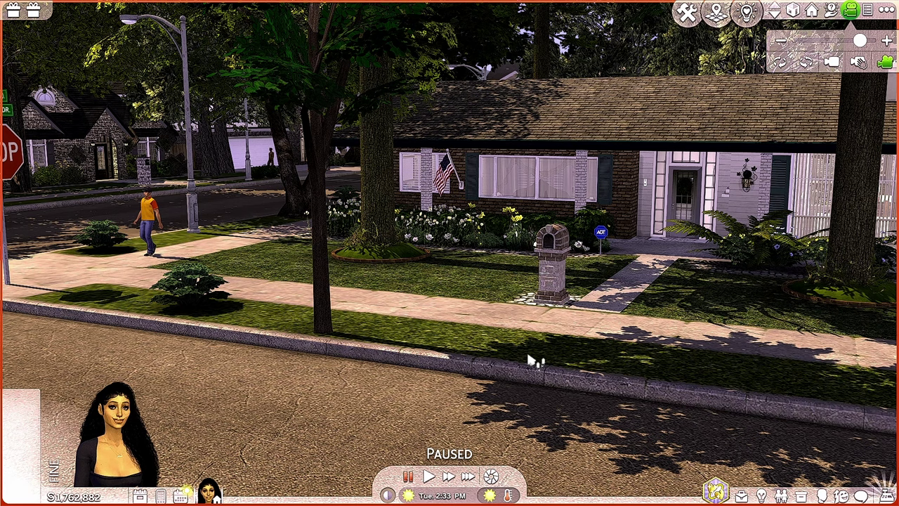
Open the ReShade overlay with the Home key and scroll through its effects list
key(Home)
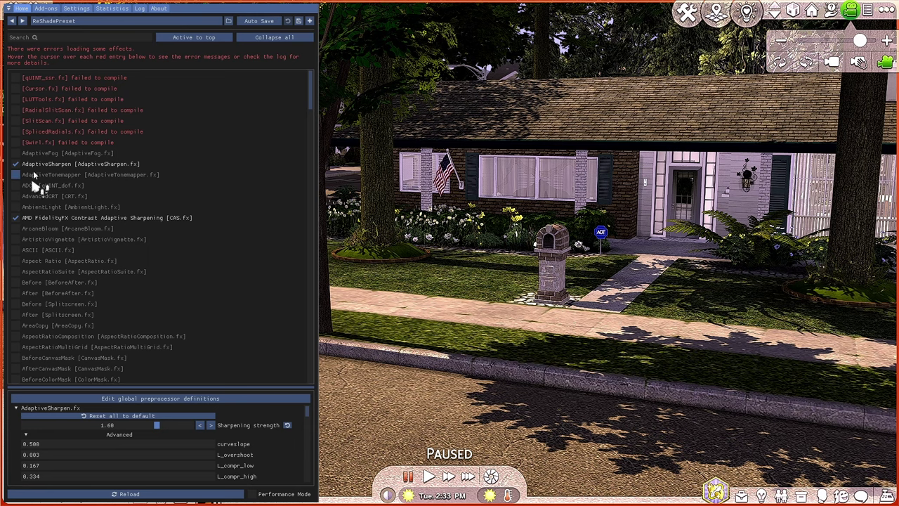
mouse_move(45, 225)
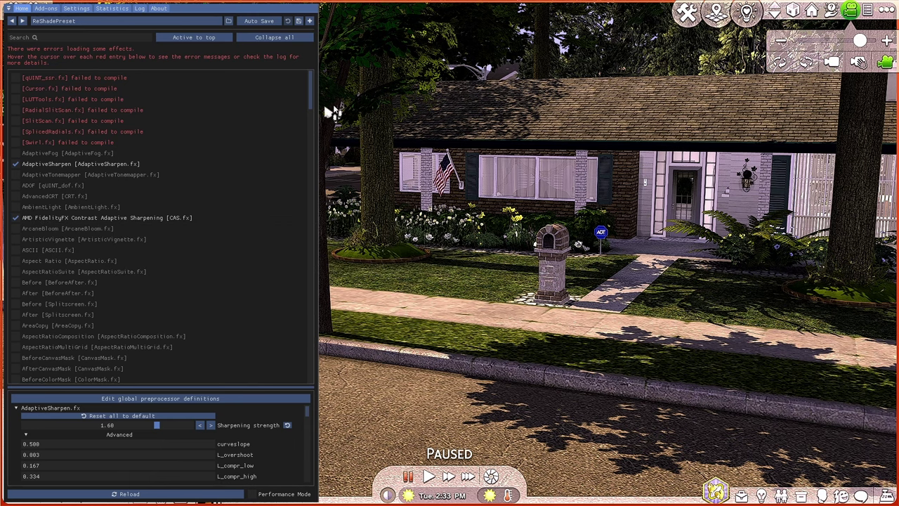
drag(309, 95, 310, 152)
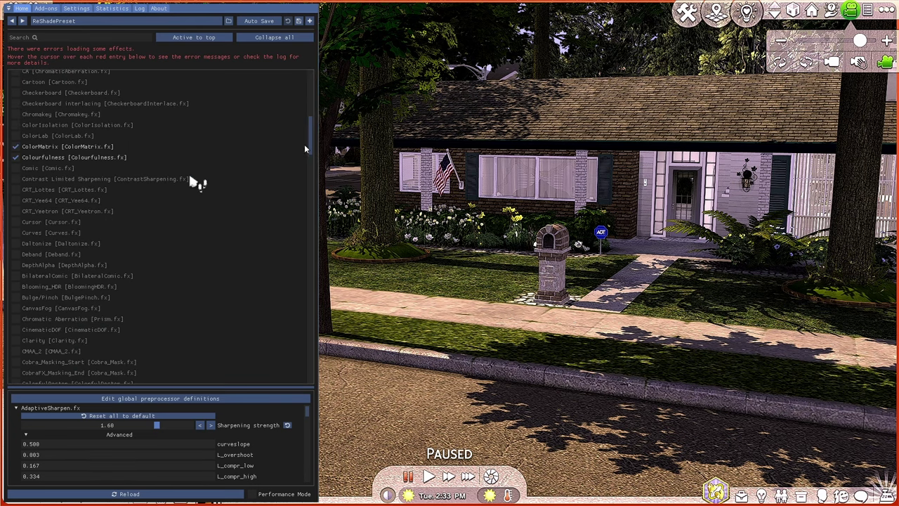